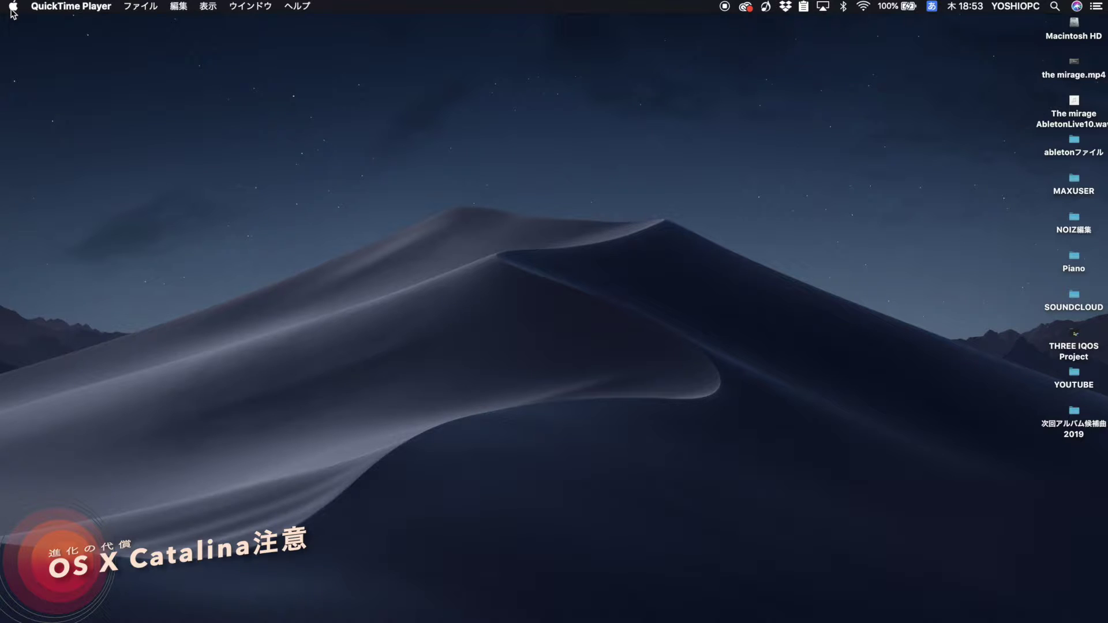
- Quit QuickTime Player and open the full system report from this Mac's overview information
key("super+q")
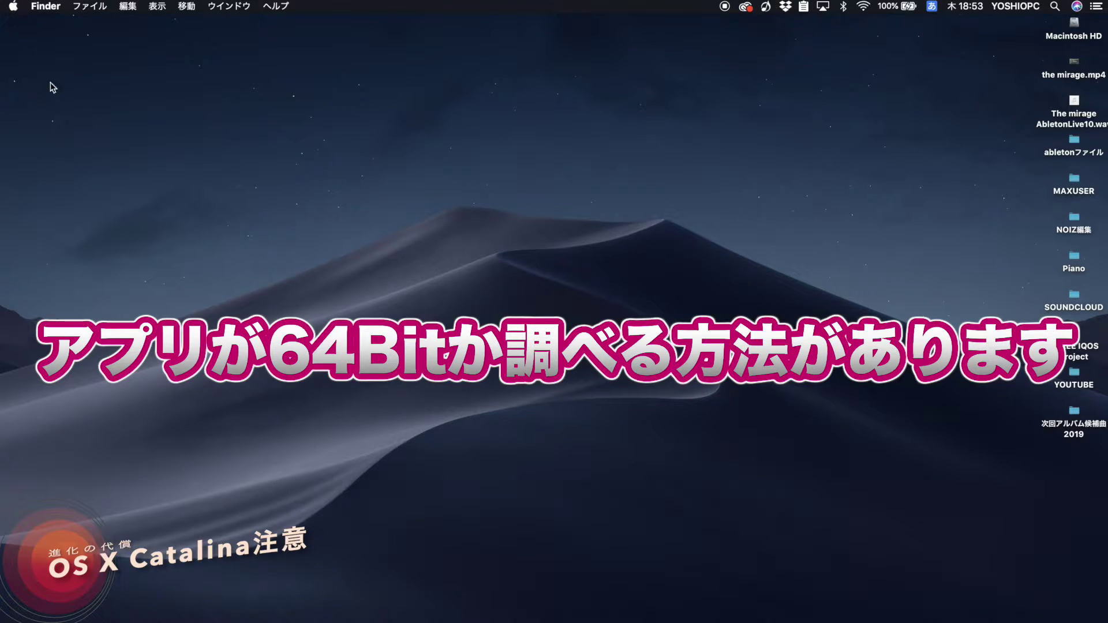
left_click(13, 6)
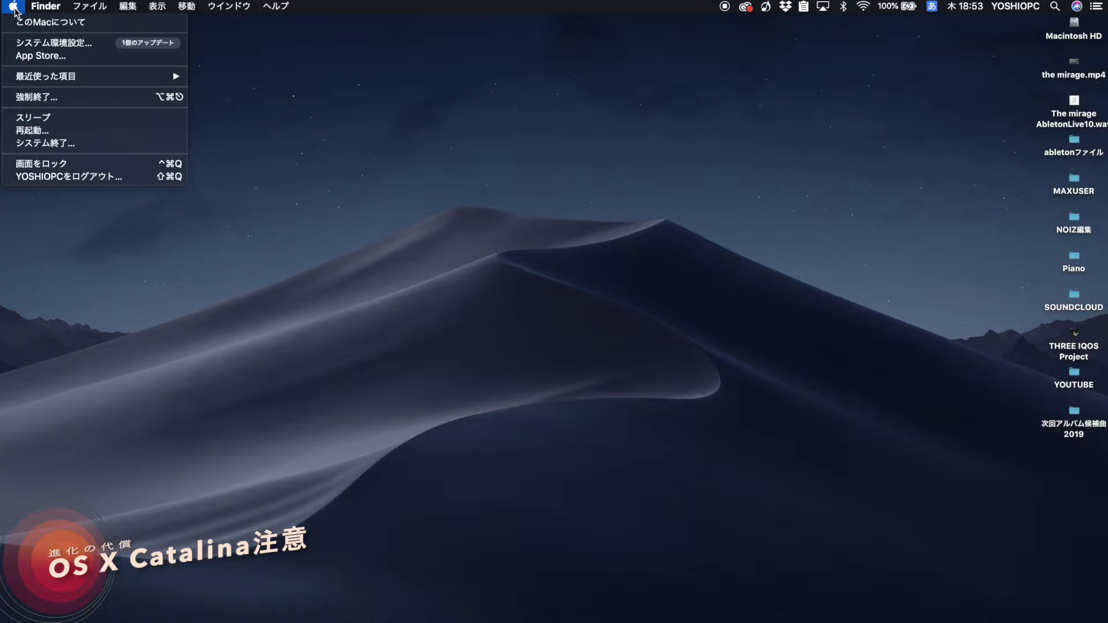
left_click(36, 24)
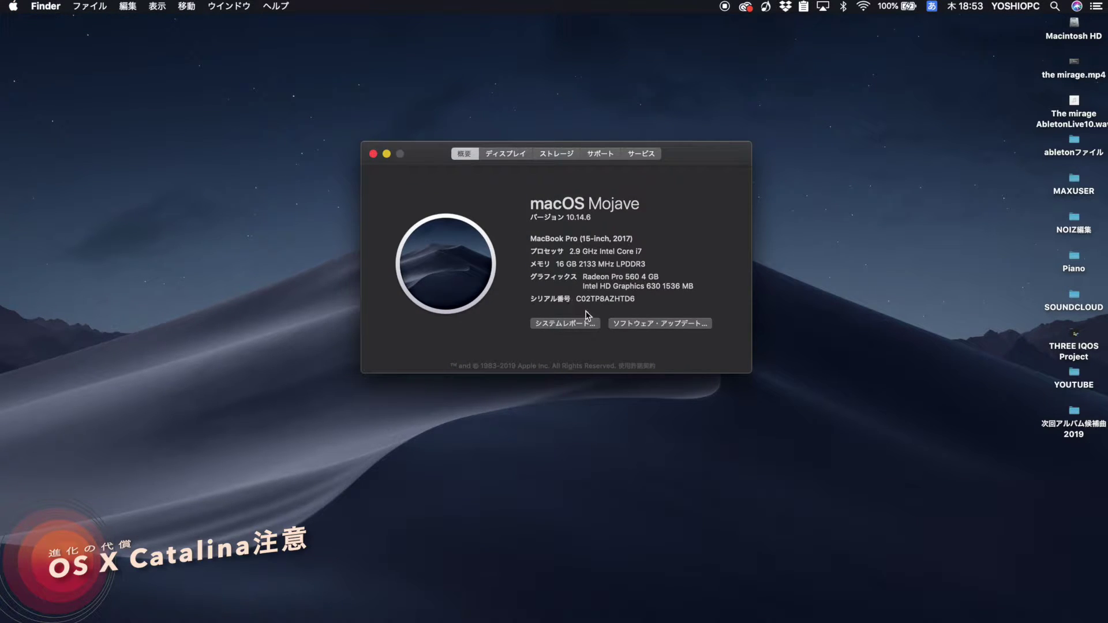
left_click(573, 324)
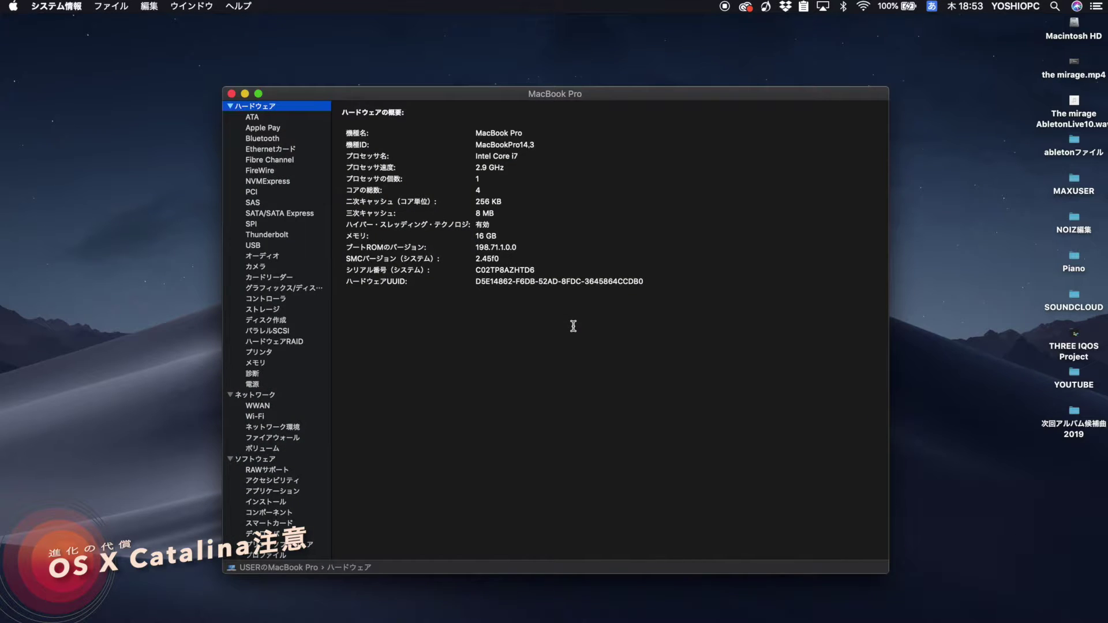
- Collapse the hardware and network categories in the report and display the list of installed applications under the software category
scroll(266, 184, "down", 5)
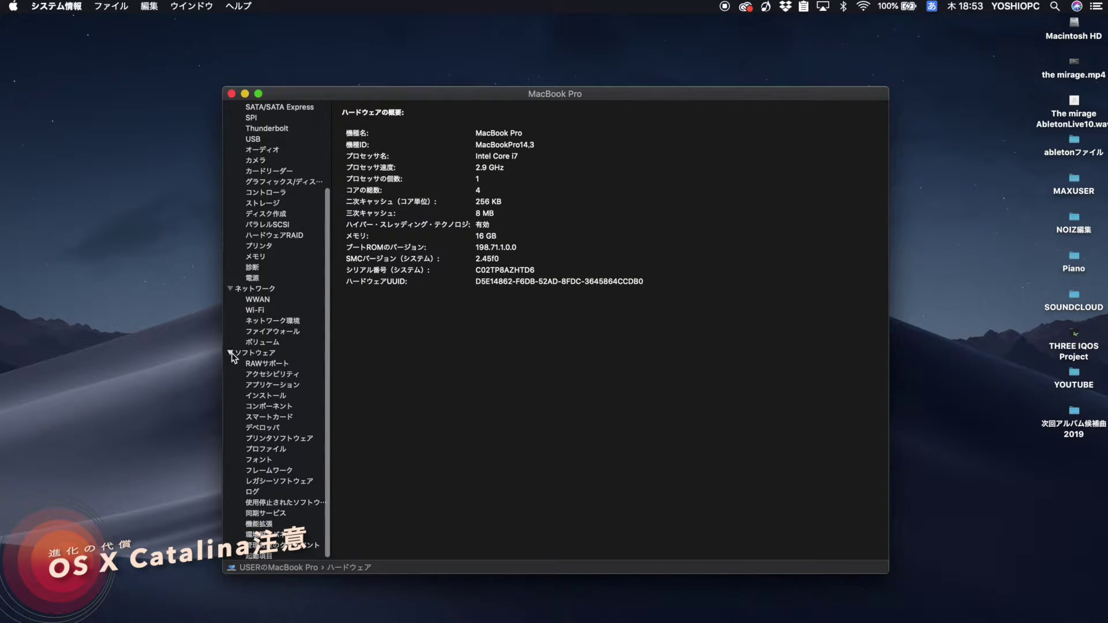
left_click(230, 352)
left_click(230, 395)
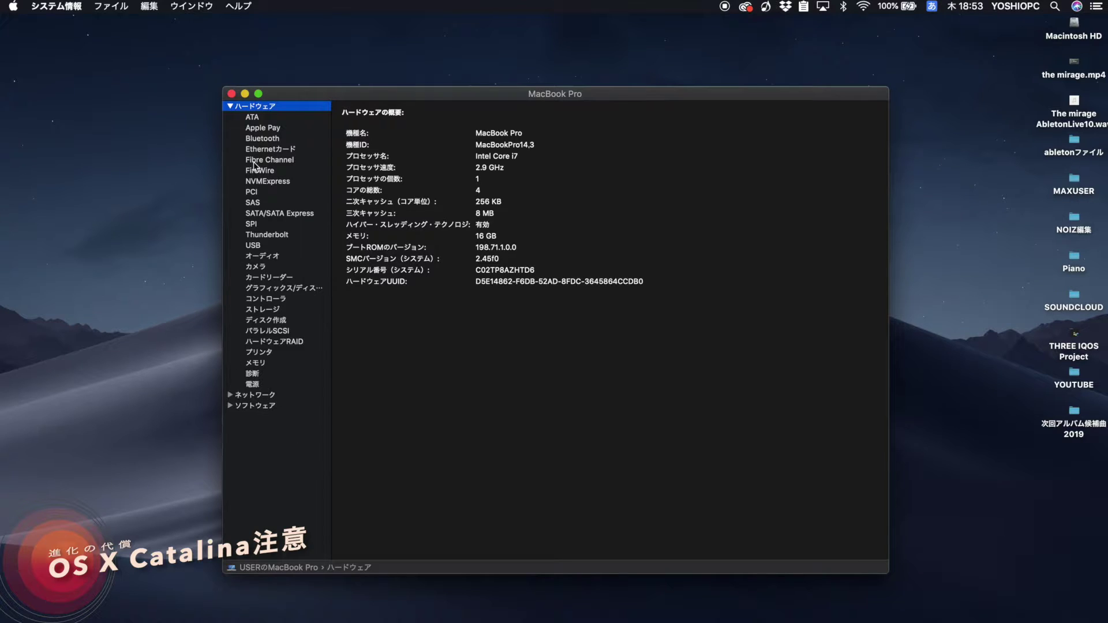
left_click(231, 107)
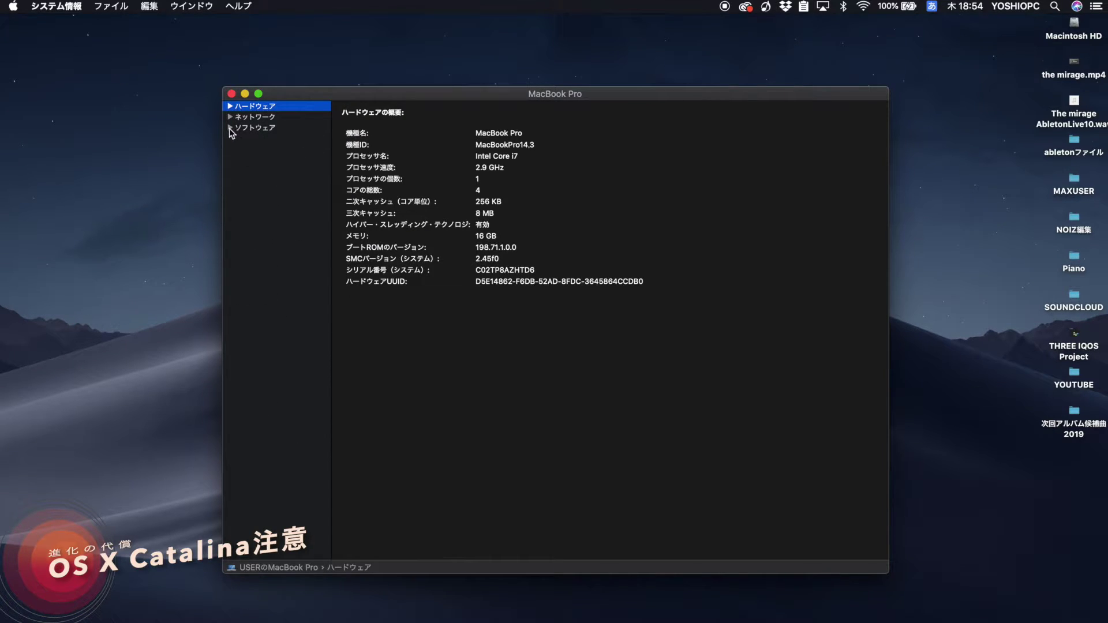
left_click(231, 128)
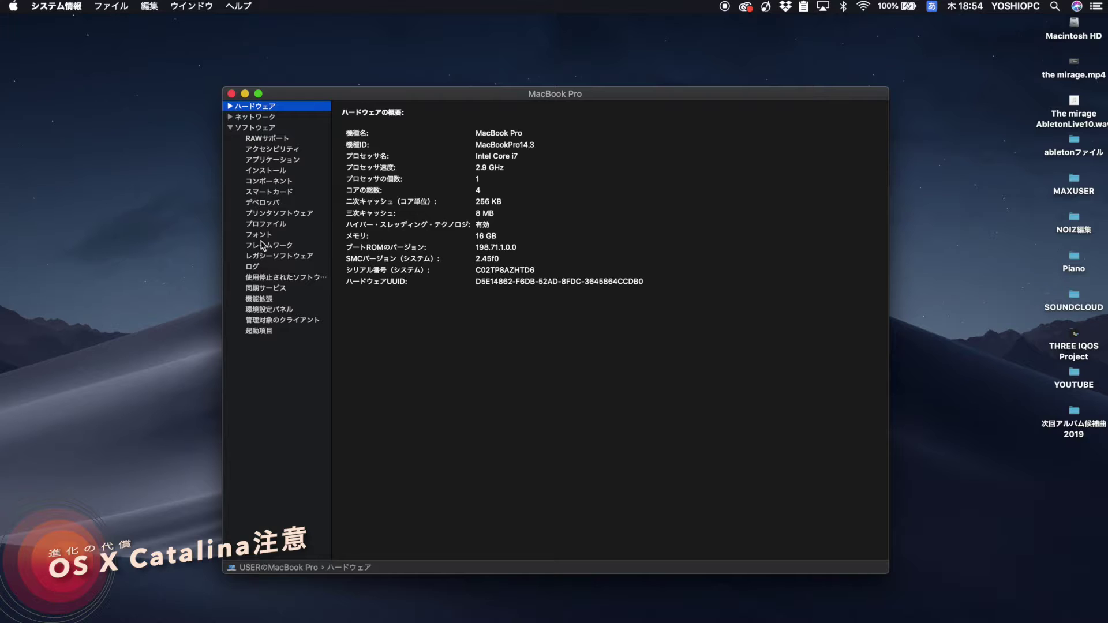
left_click(273, 160)
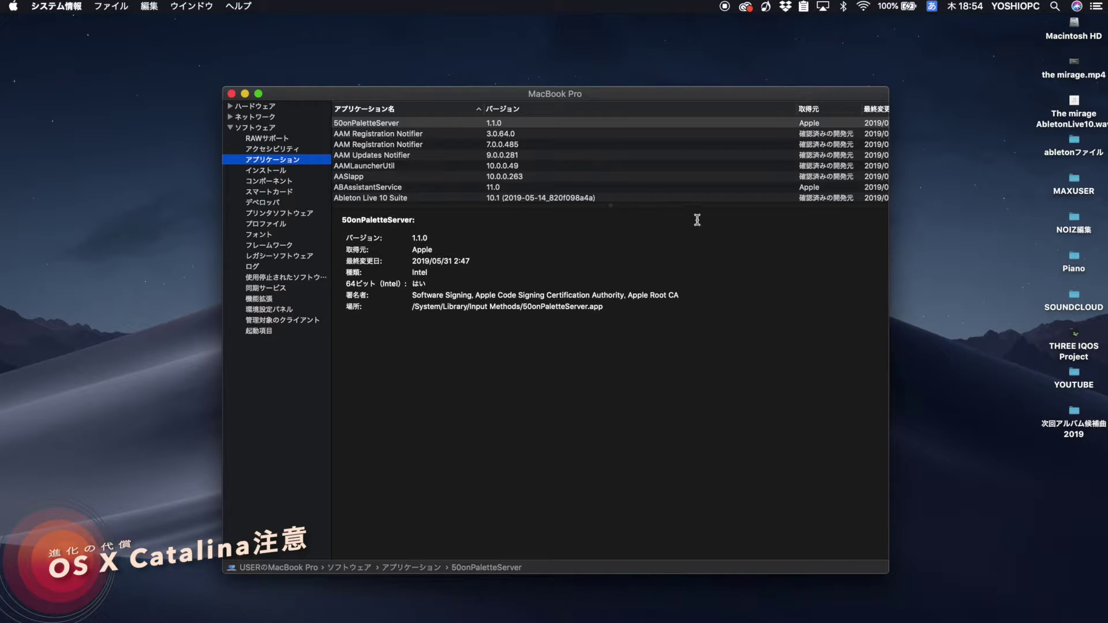
- Enlarge the application list area and sort the applications by 64-bit (Intel) support, with the unsupported ones first
left_click_drag(696, 205, 696, 428)
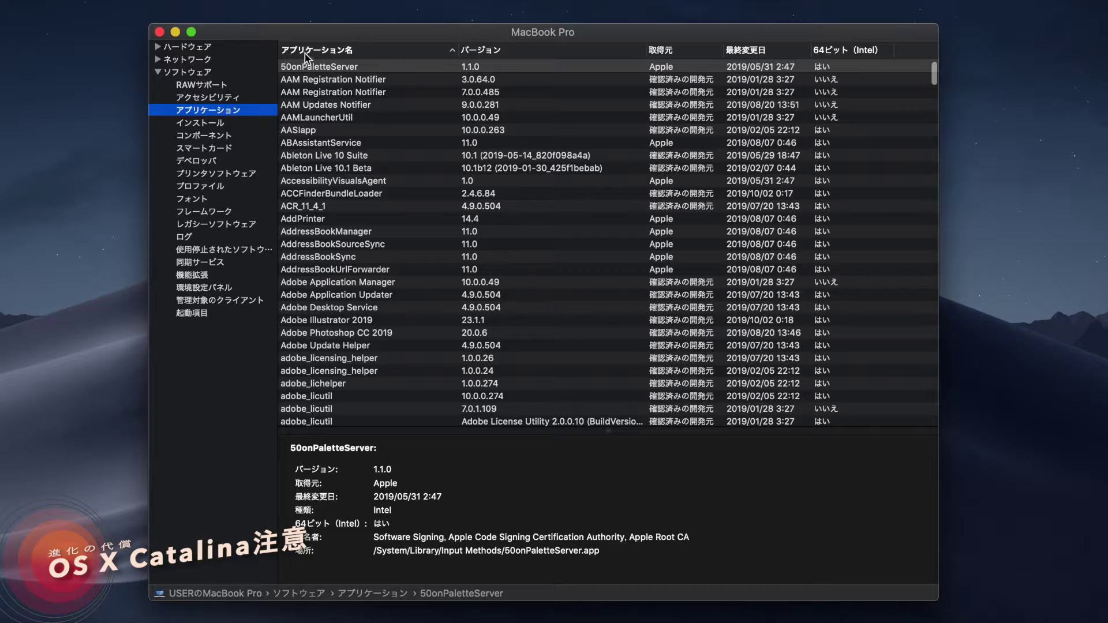
scroll(344, 266, "down", 15)
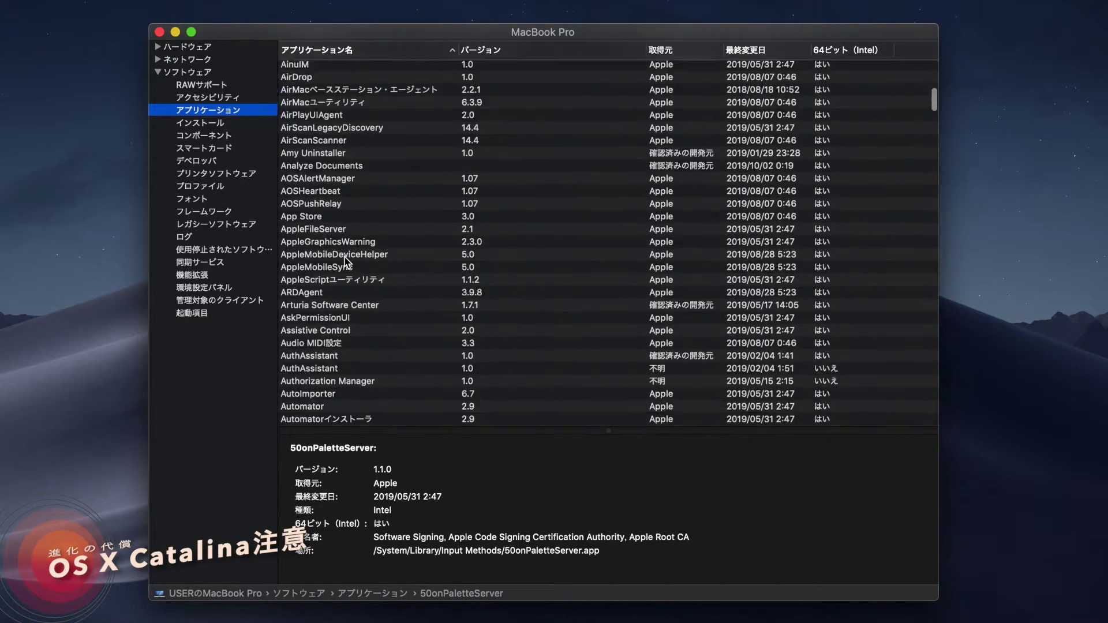
scroll(346, 263, "up", 20)
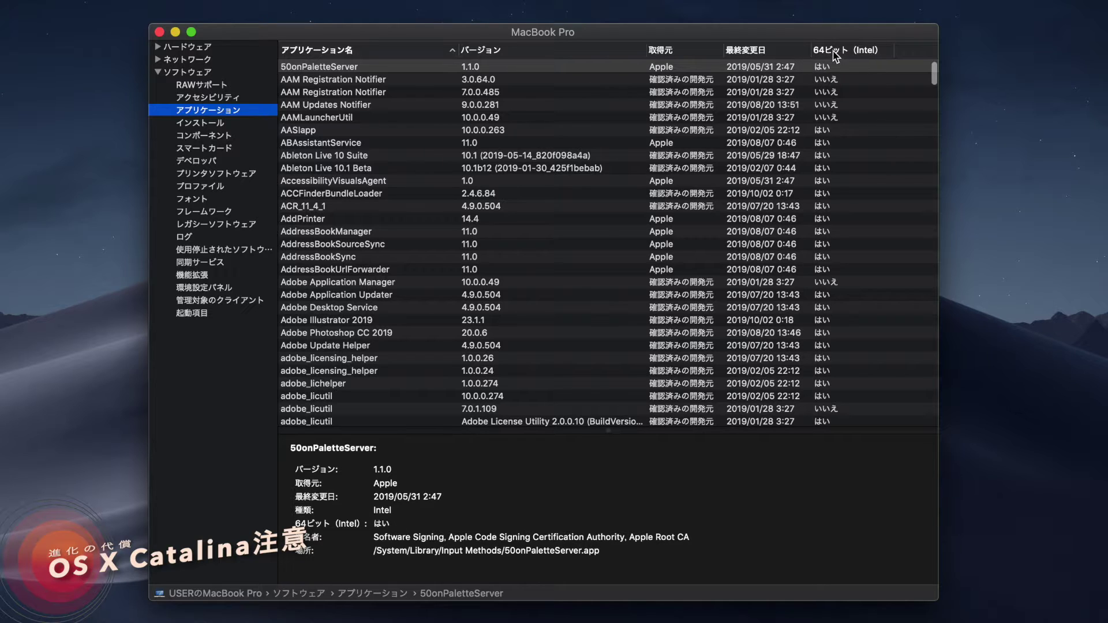
scroll(375, 121, "up", 2)
left_click(830, 53)
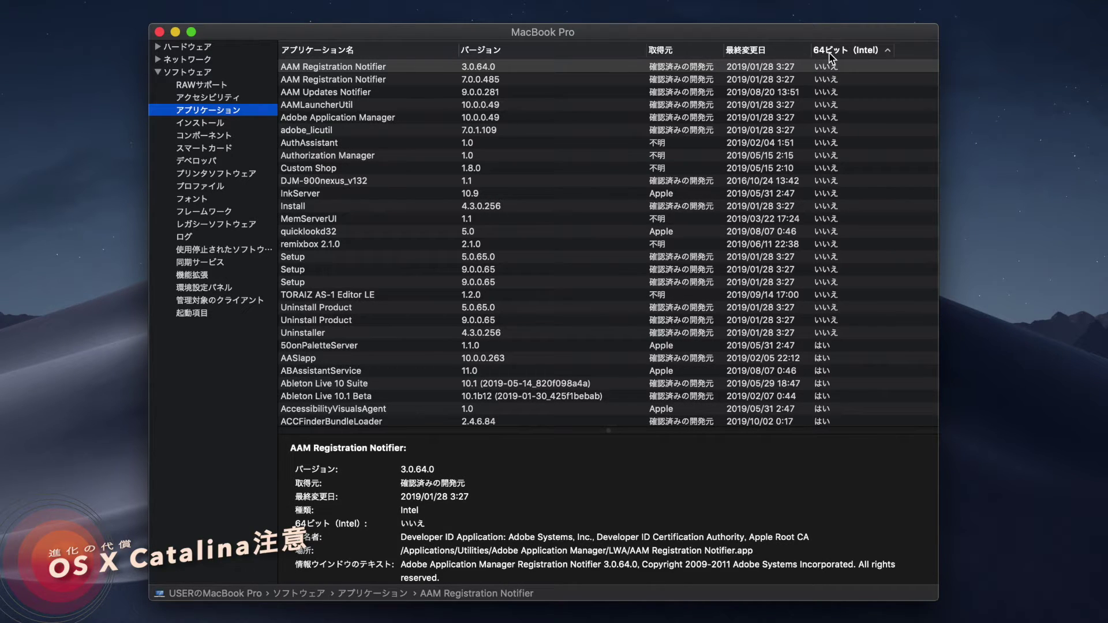
- Examine the details of the non-64-bit applications DJM-900nexus_v132, remixbox 2.1.0 and TORAIZ AS-1 Editor LE
scroll(698, 208, "up", 2)
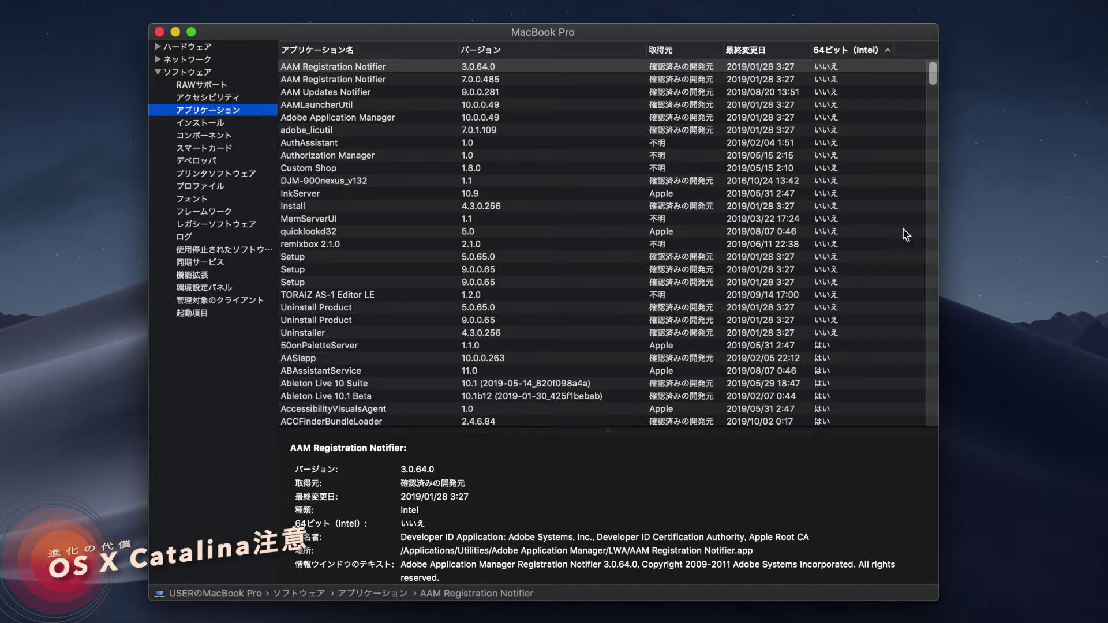
scroll(329, 159, "down", 1)
left_click(324, 166)
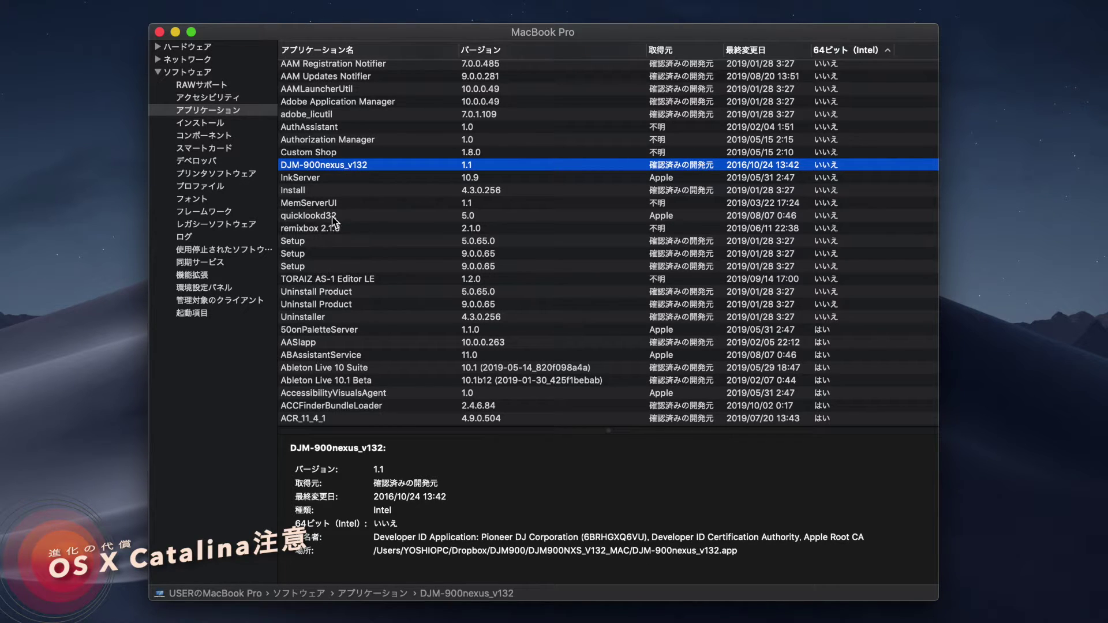
left_click(295, 229)
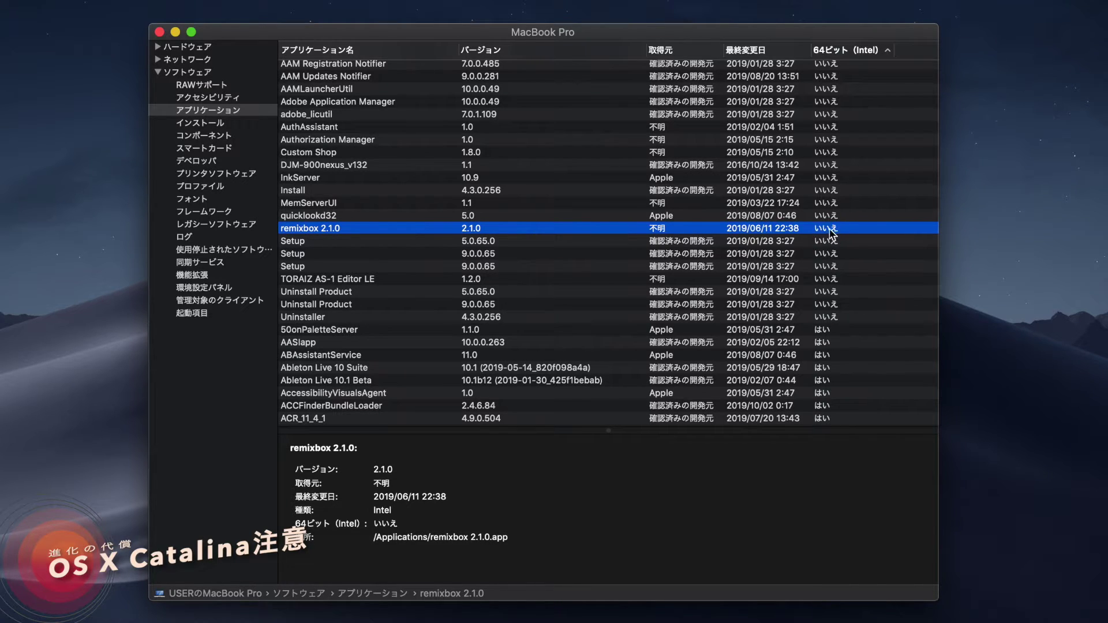
left_click(310, 280)
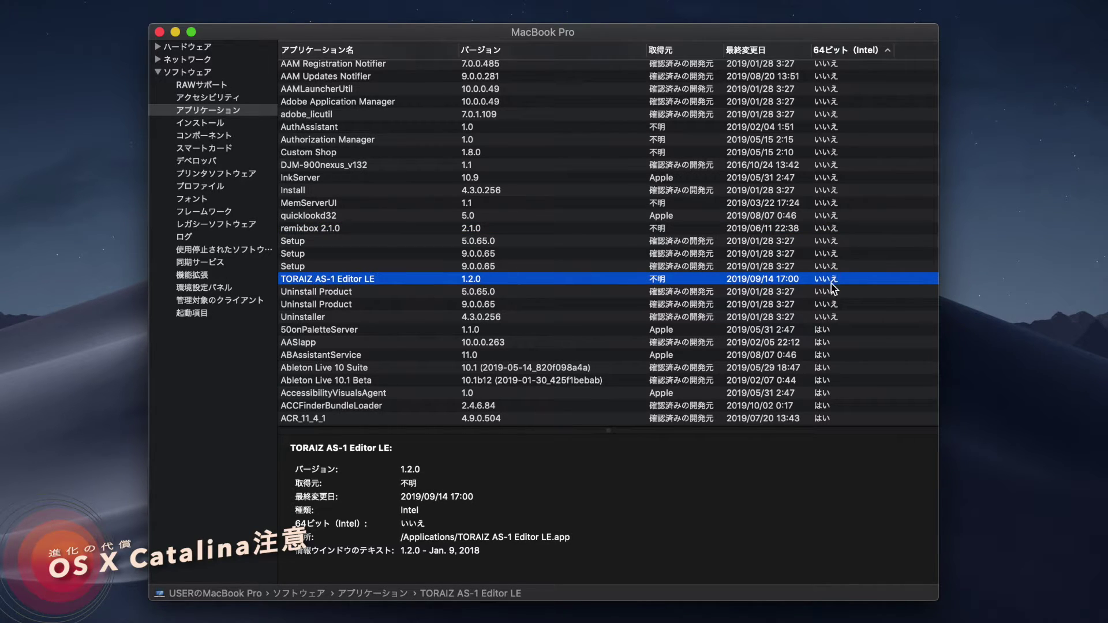
scroll(510, 283, "down", 5)
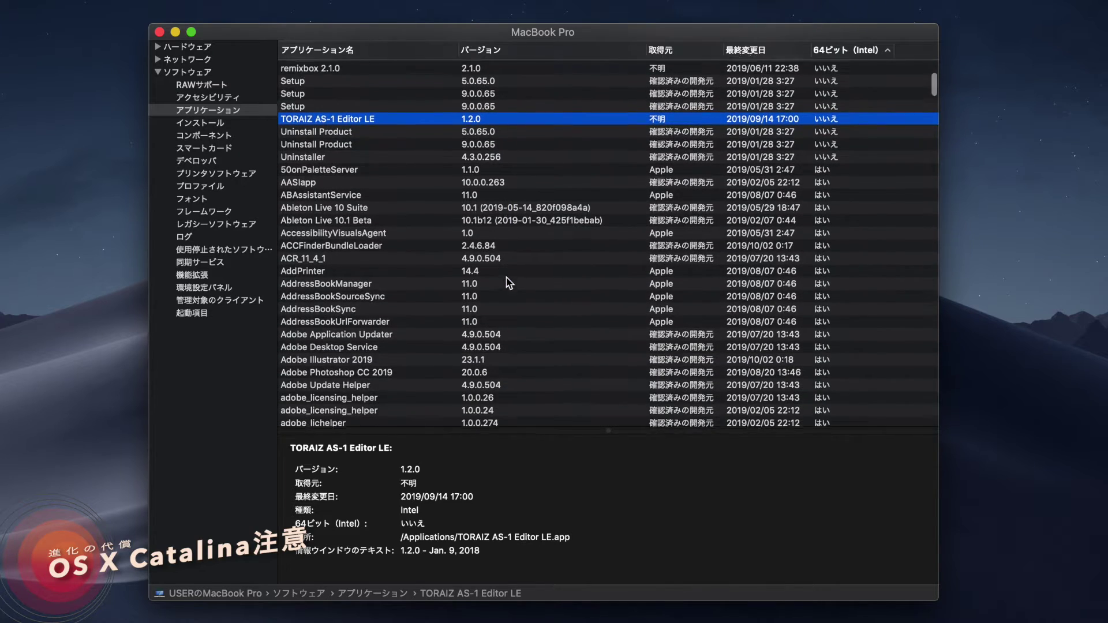
scroll(509, 282, "up", 5)
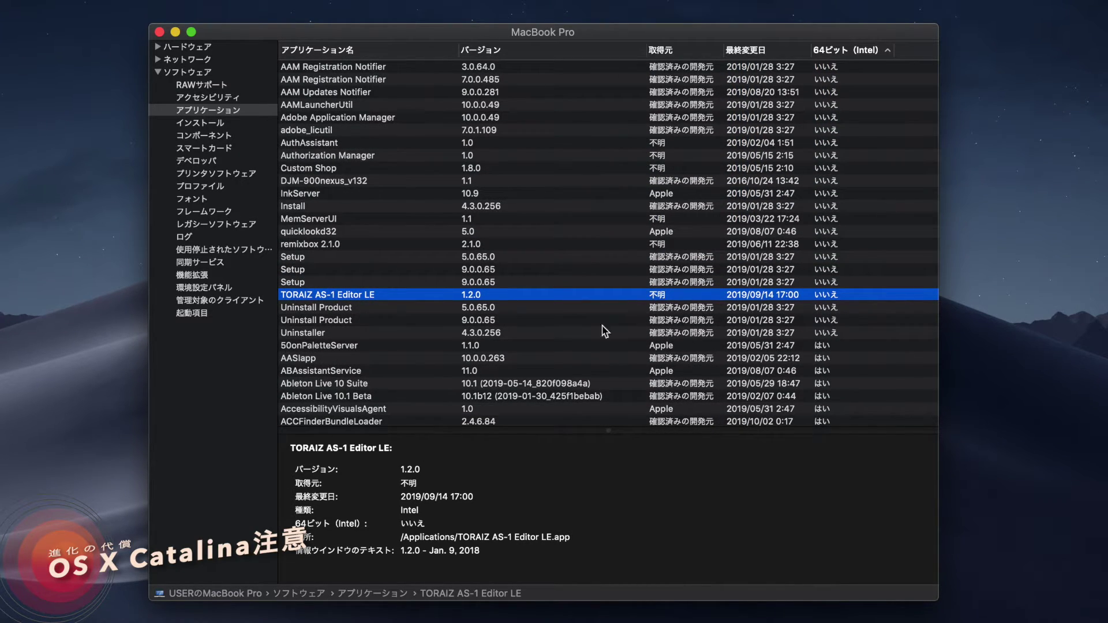
scroll(482, 465, "down", 1)
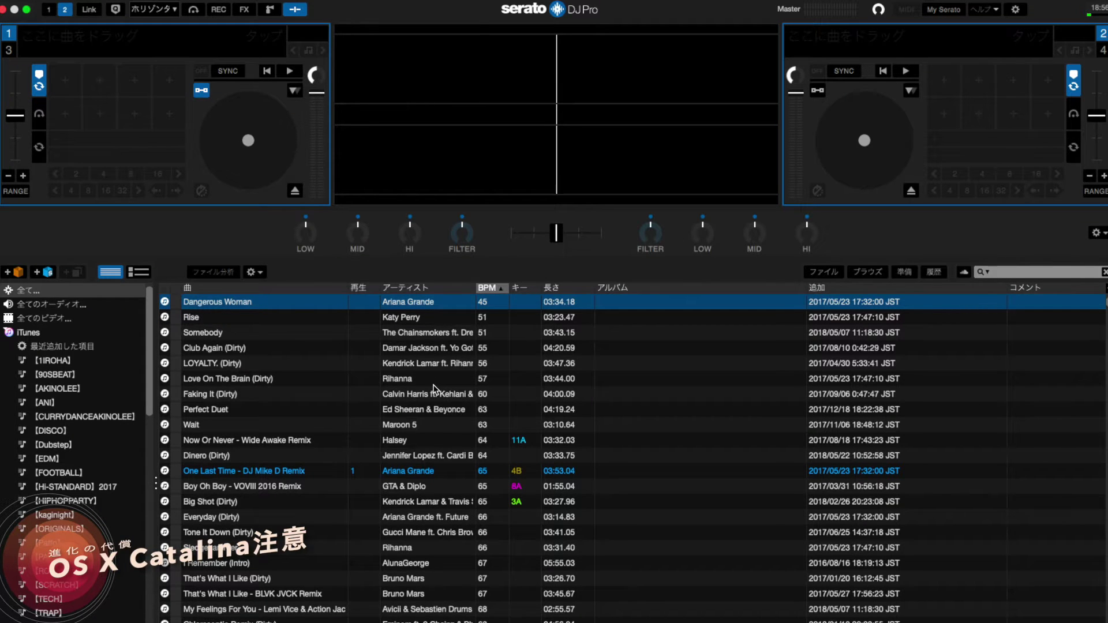
- Switch to Serato DJ Pro and look through the full track list in ascending BPM order
scroll(434, 389, "down", 20)
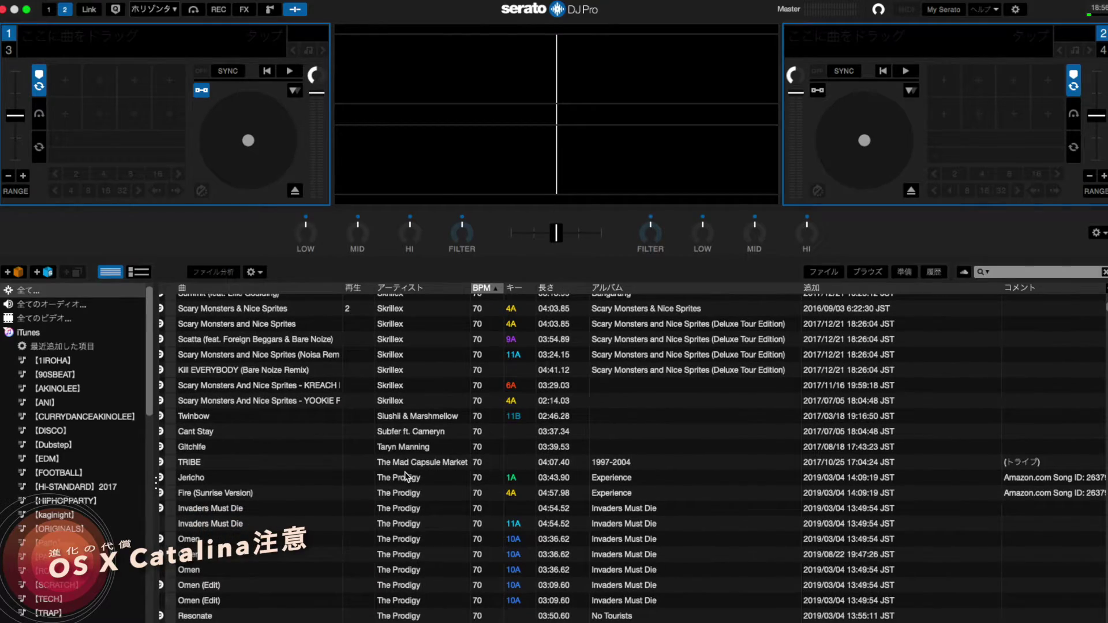
scroll(407, 473, "down", 4)
left_click(404, 443)
scroll(404, 442, "down", 5)
scroll(404, 442, "down", 15)
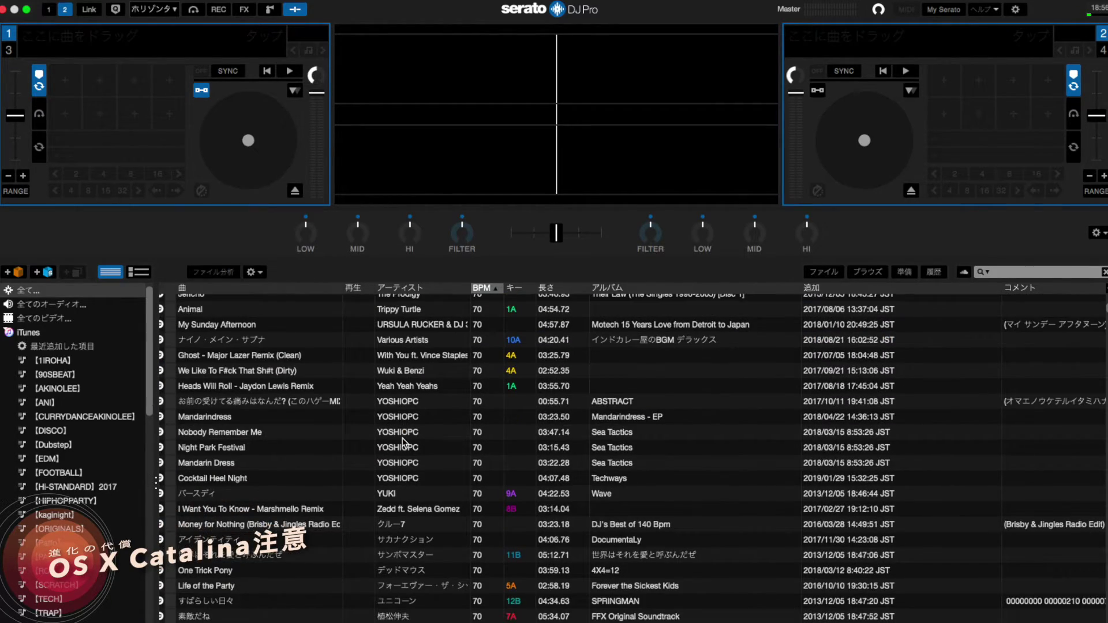
scroll(401, 451, "down", 6)
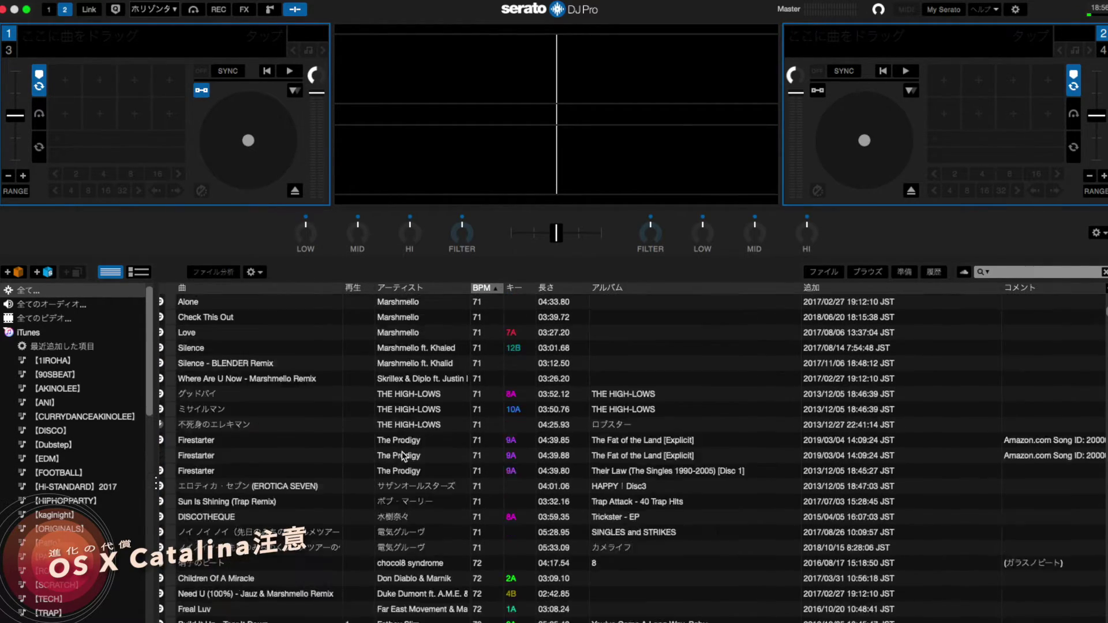
left_click(402, 405)
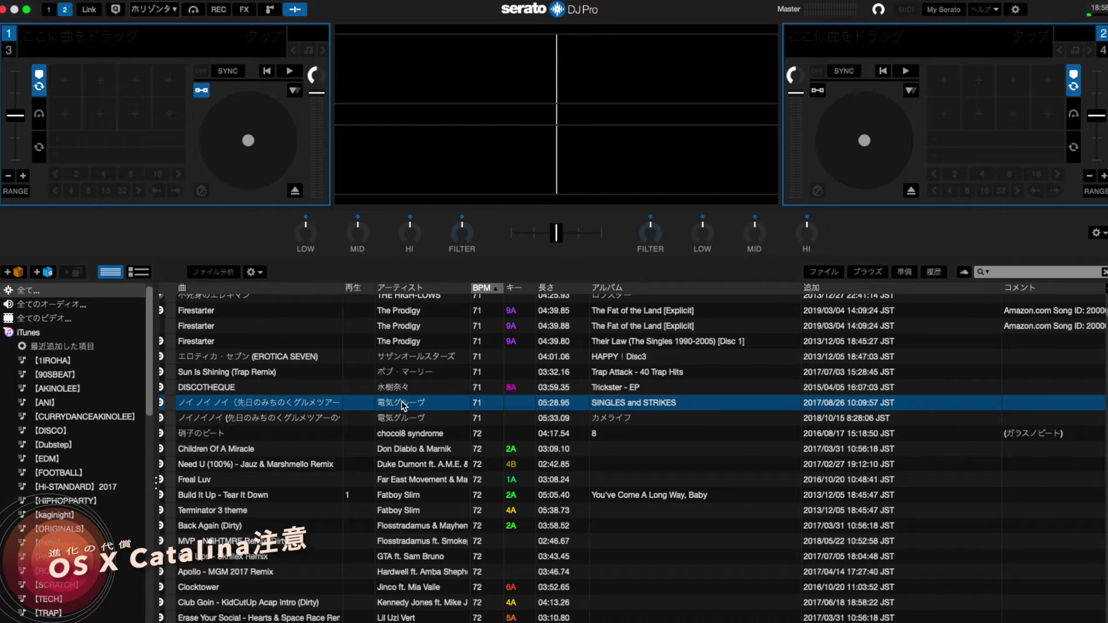
scroll(397, 407, "down", 4)
scroll(398, 407, "down", 8)
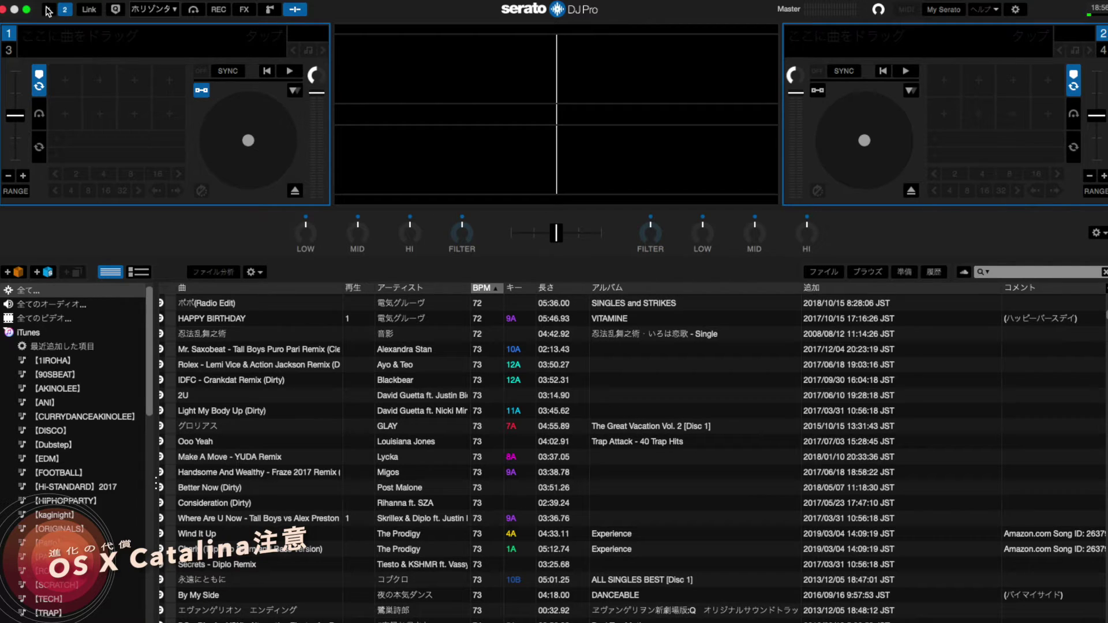
- Take Serato DJ Pro out of full screen, switch to iTunes and enlarge its window to fill the screen
left_click(26, 10)
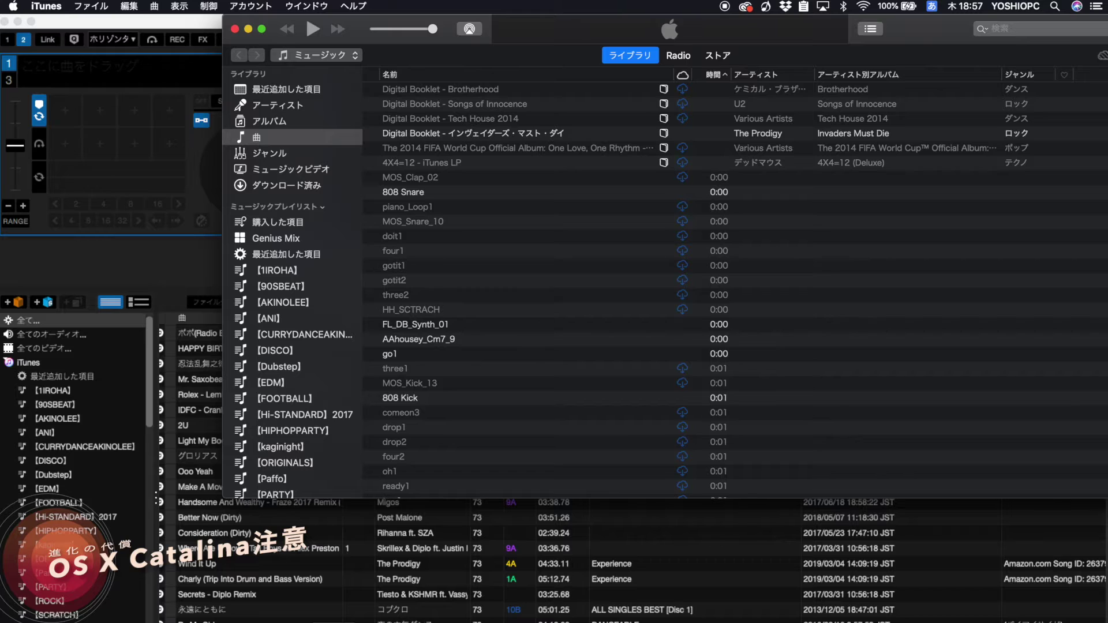
left_click_drag(224, 496, 0, 621)
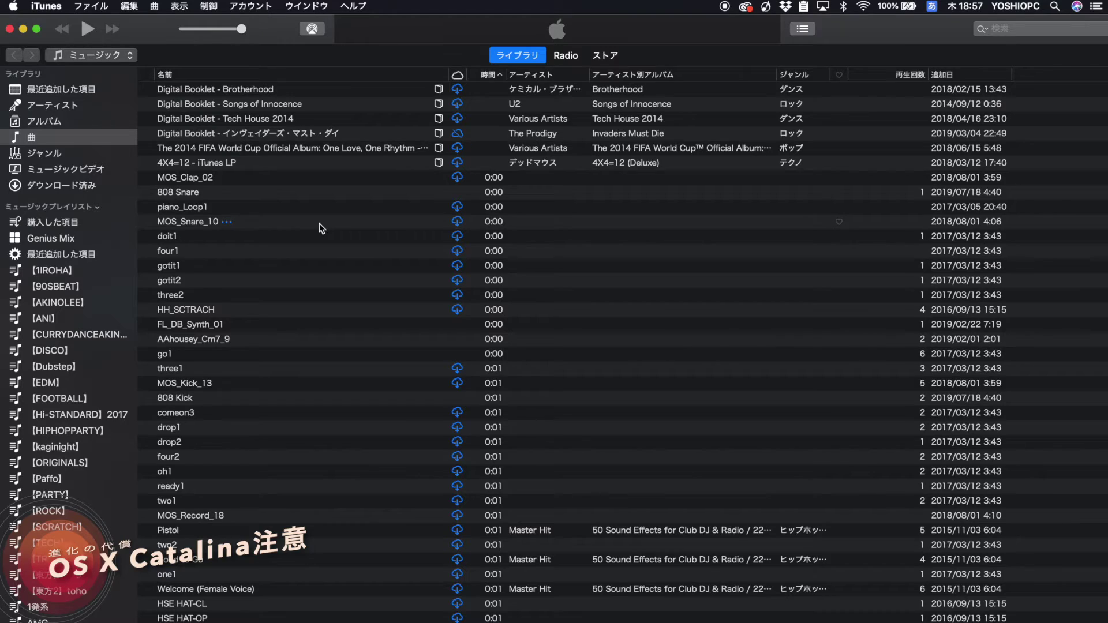
mouse_move(241, 34)
left_mouse_down()
mouse_move(209, 31)
mouse_move(250, 36)
left_mouse_up()
- Open the iTunes preferences and show the advanced settings with the media folder and library XML sharing options
left_click(46, 7)
left_click(52, 43)
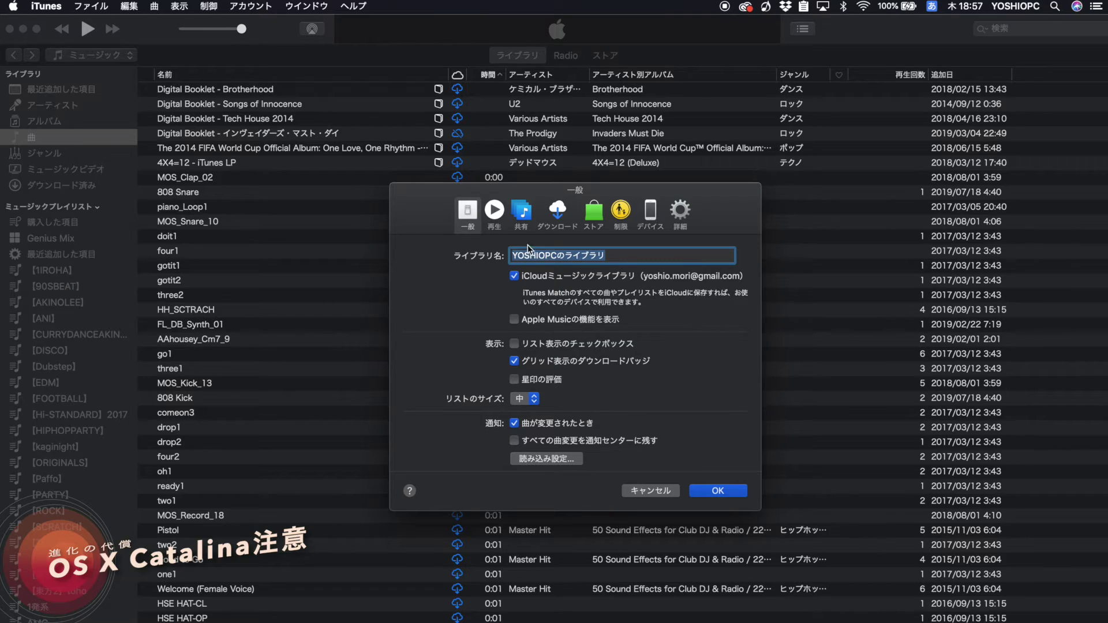
left_click(679, 217)
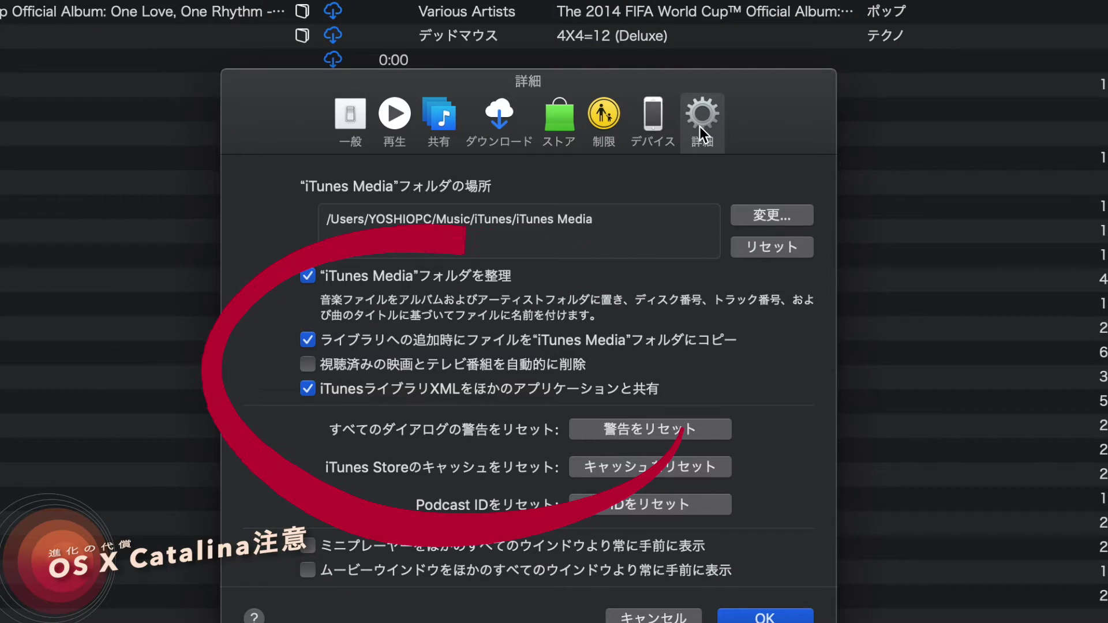